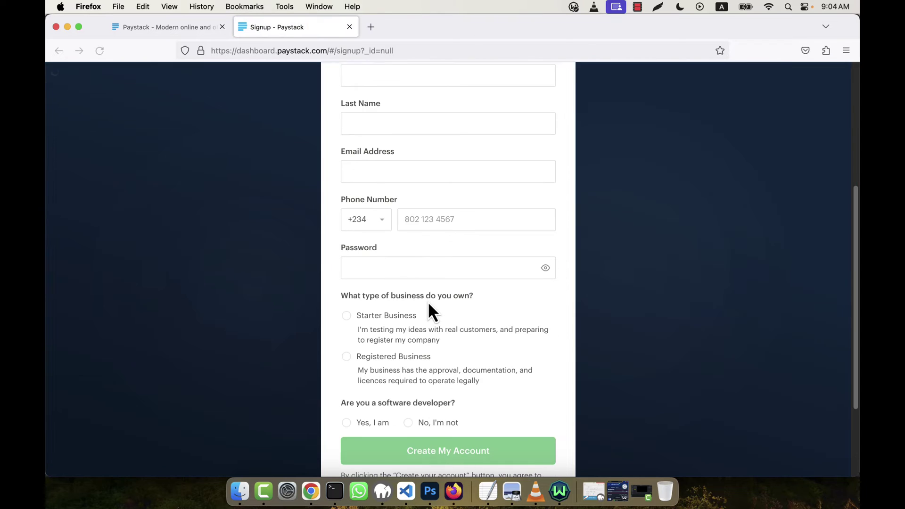
# Search Google for 'temp email' and open the Temp Mail disposable email site
pyautogui.click(373, 30)
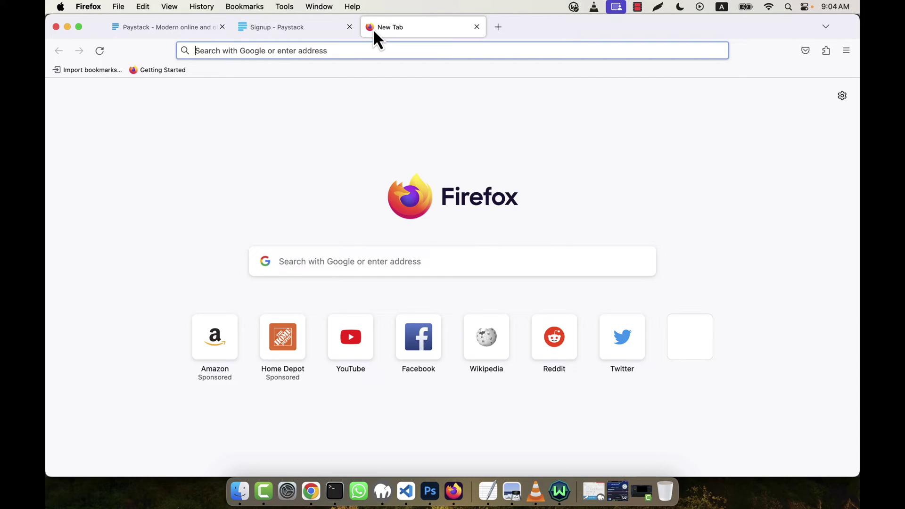
pyautogui.write('temp email')
pyautogui.press('Return')
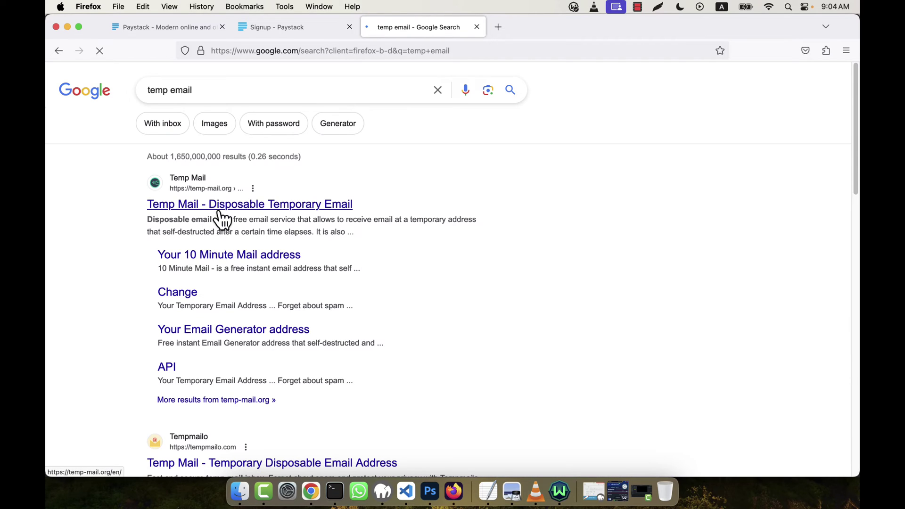
pyautogui.click(194, 207)
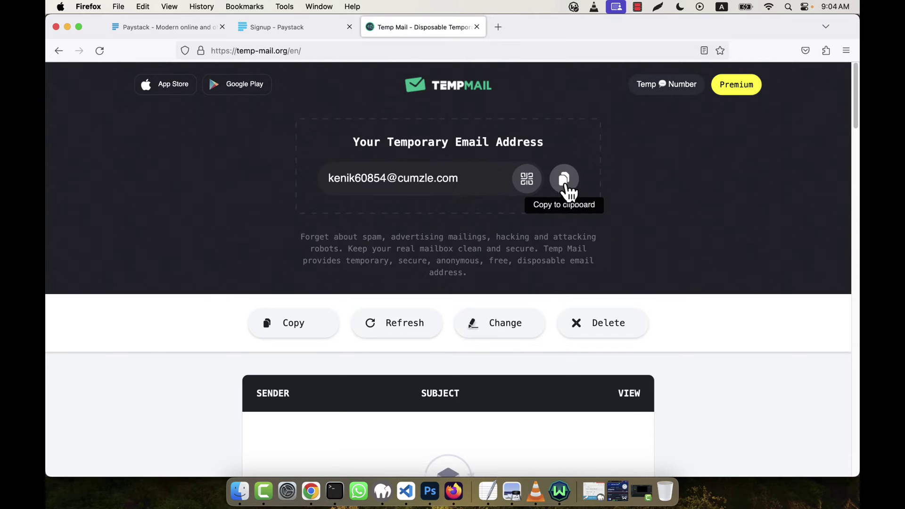
# Generate a fresh disposable address, copy it, and return to the Paystack signup form
pyautogui.click(595, 320)
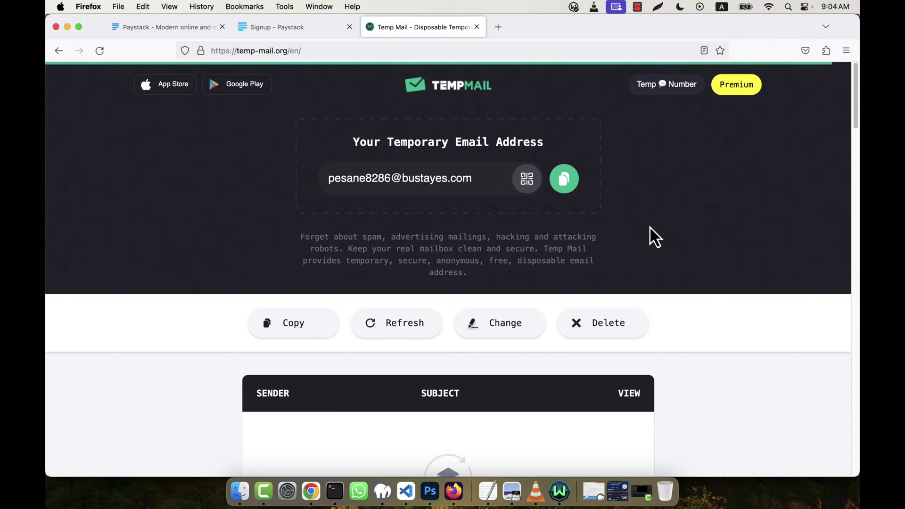
pyautogui.click(556, 186)
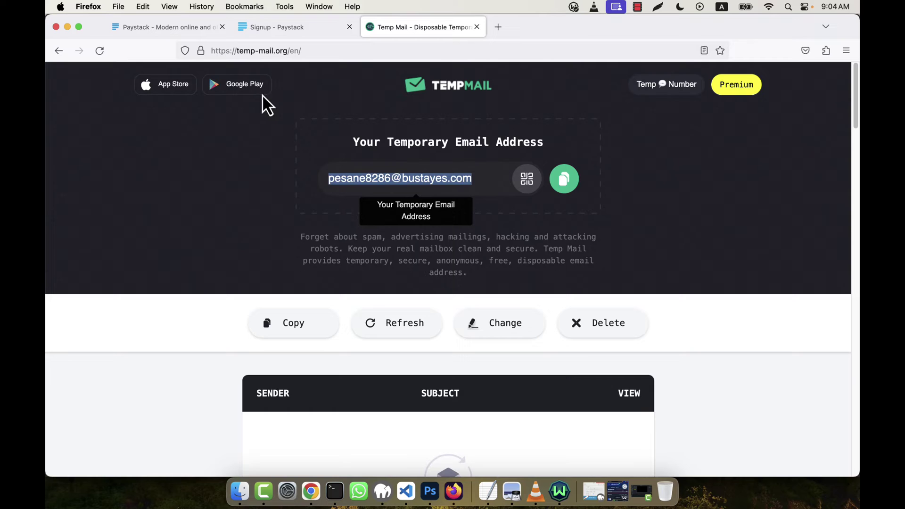
pyautogui.click(271, 27)
pyautogui.click(384, 188)
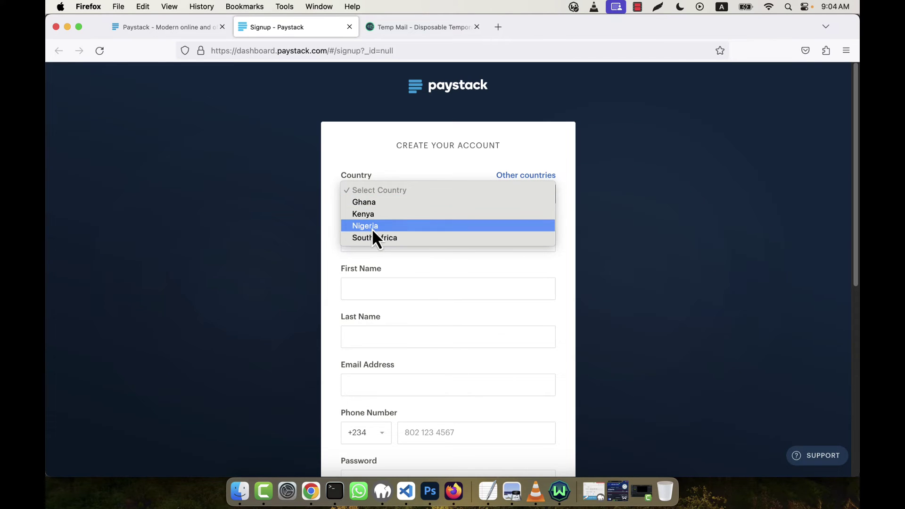
# Choose Nigeria as the country and enter TestingBusiness as the business name
pyautogui.click(377, 225)
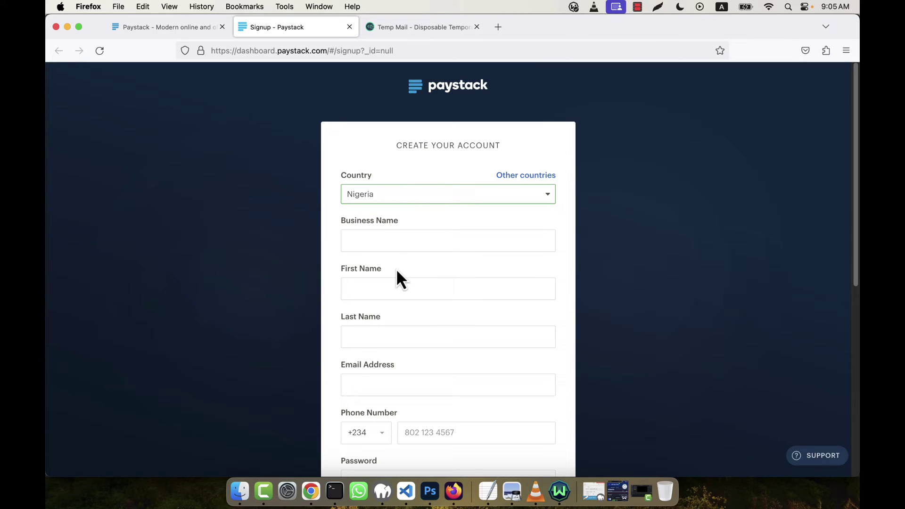
pyautogui.click(395, 243)
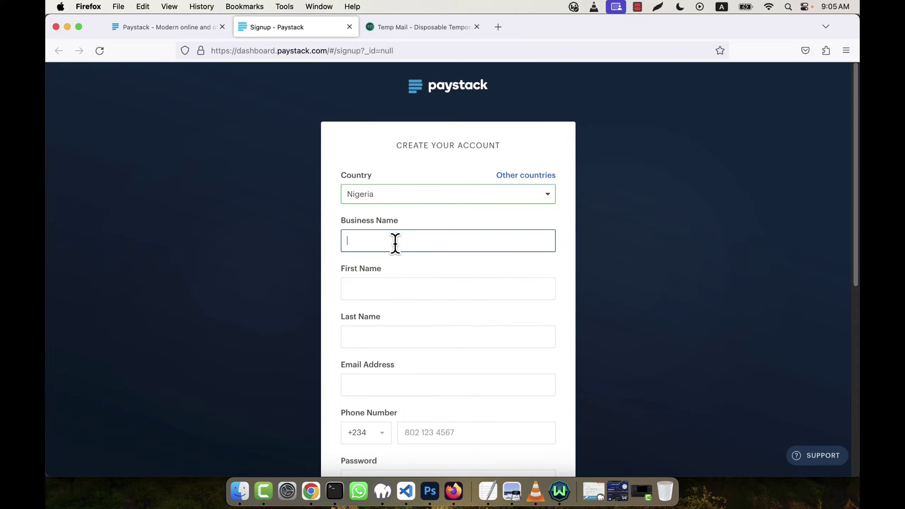
pyautogui.write('TestingPaystack')
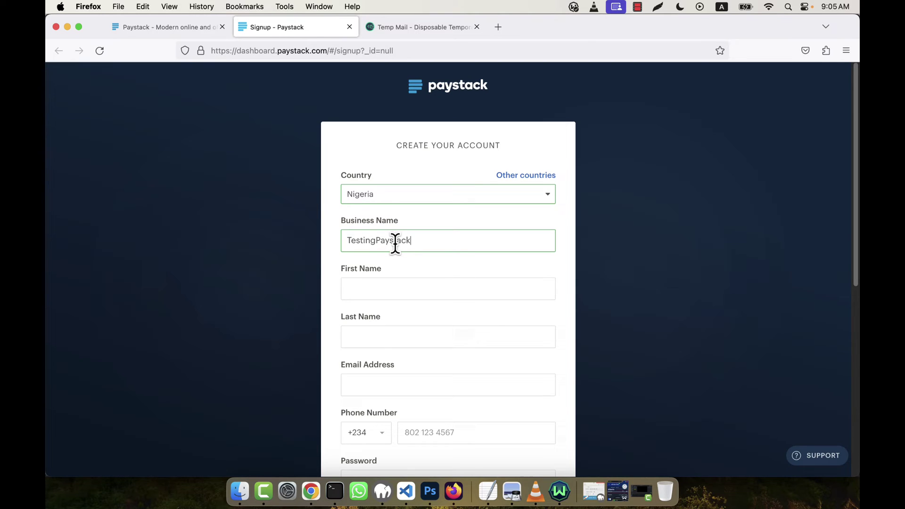
pyautogui.press('super+a')
pyautogui.write('Tes')
# Fill in the first and last names and paste the copied temporary email address
pyautogui.click(393, 290)
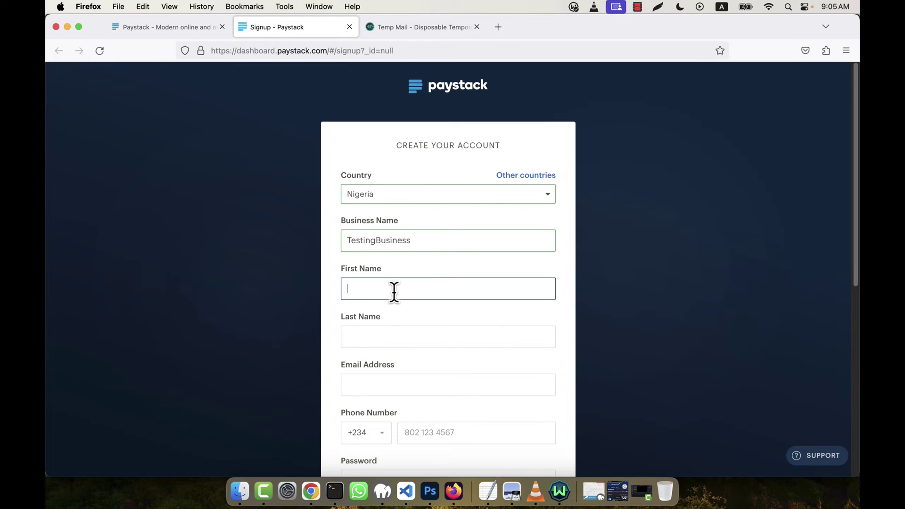
pyautogui.write('Morshedul')
pyautogui.press('Tab')
pyautogui.write('A')
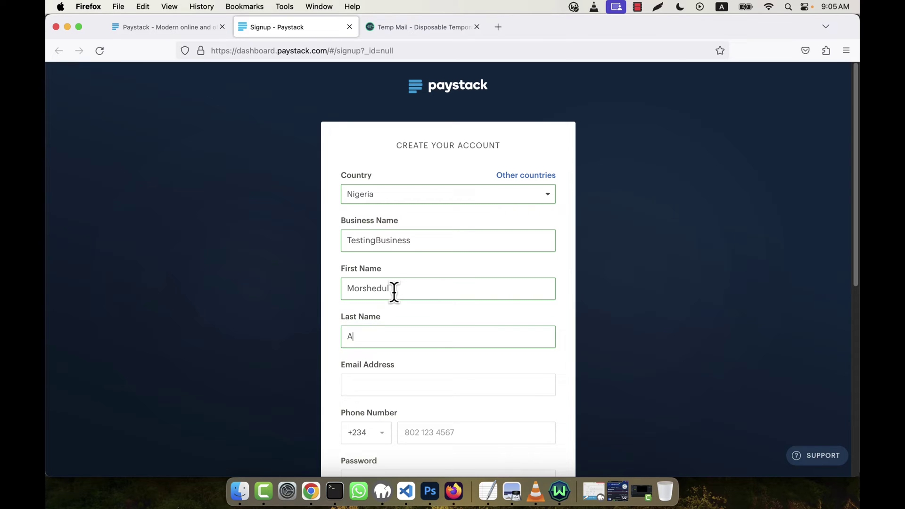
pyautogui.press('Tab')
pyautogui.press('super+v')
pyautogui.scroll(-3, 514, 271)
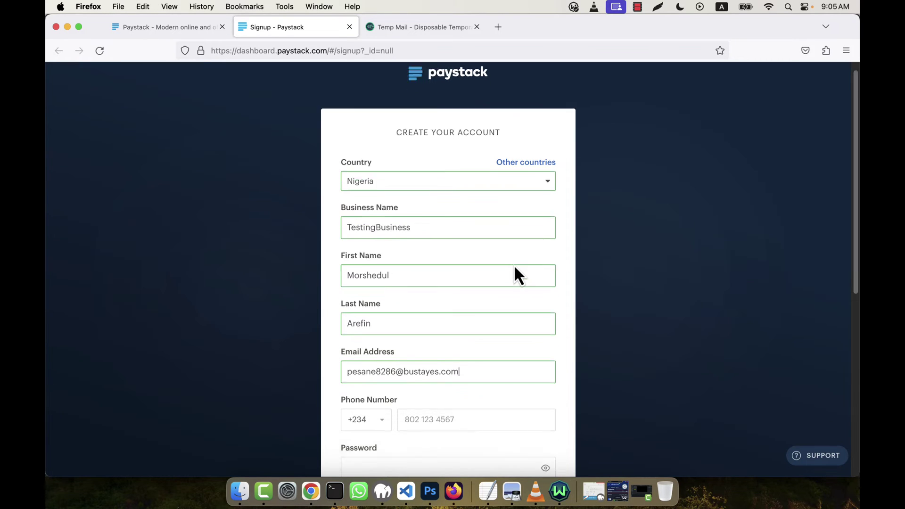
# Enter the phone number using Bangladesh's +880 dialling code
pyautogui.click(375, 328)
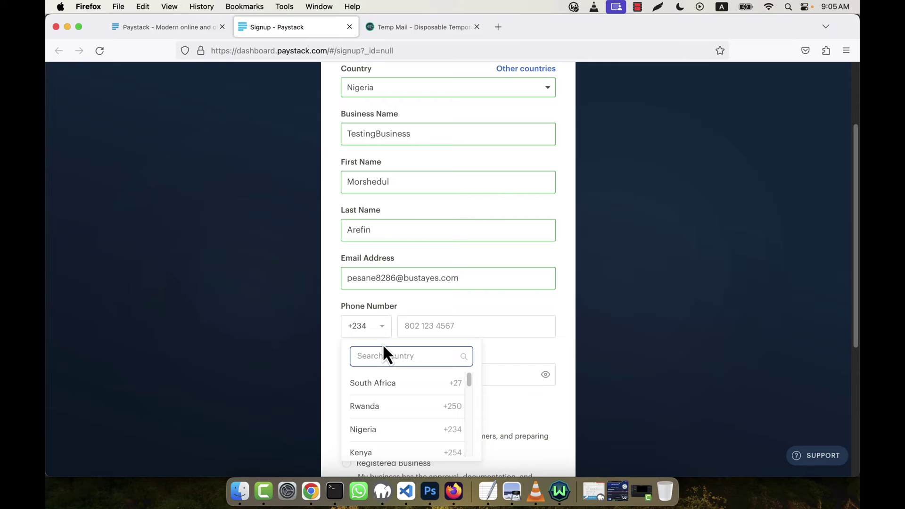
pyautogui.write('bangl')
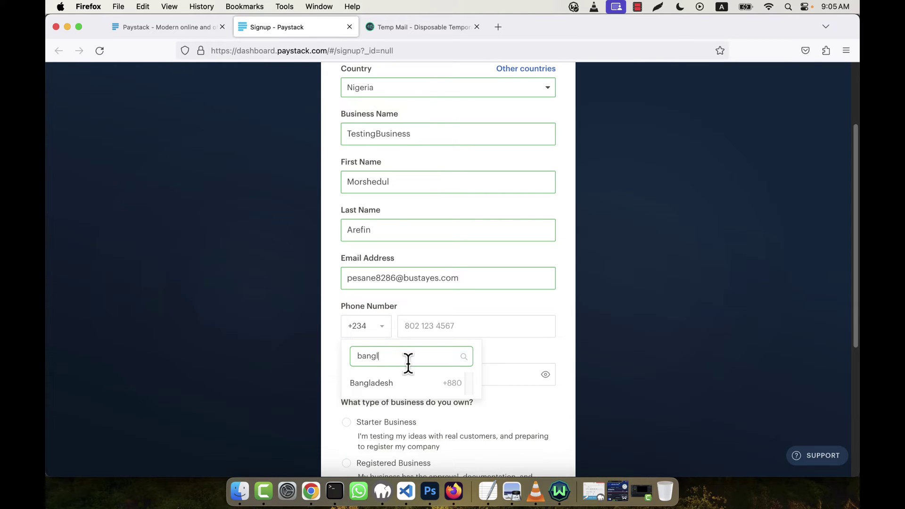
pyautogui.click(423, 398)
pyautogui.click(434, 324)
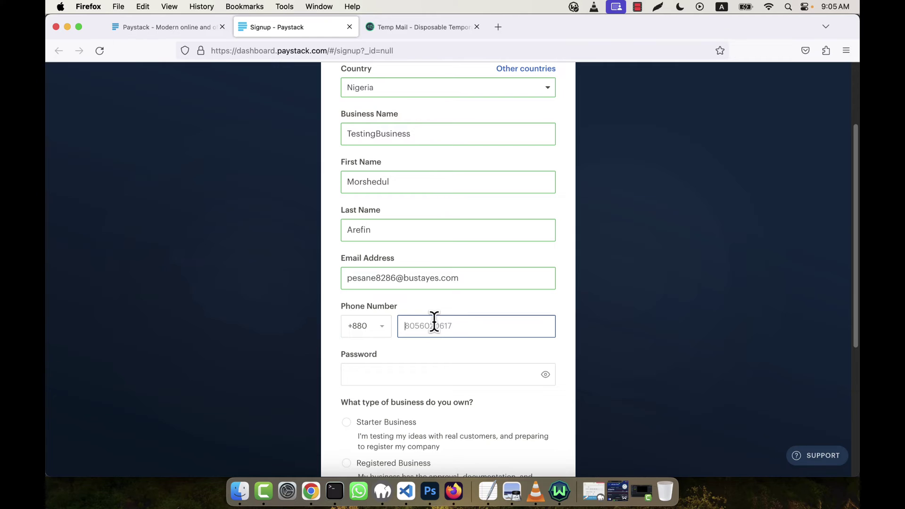
pyautogui.write('0000000')
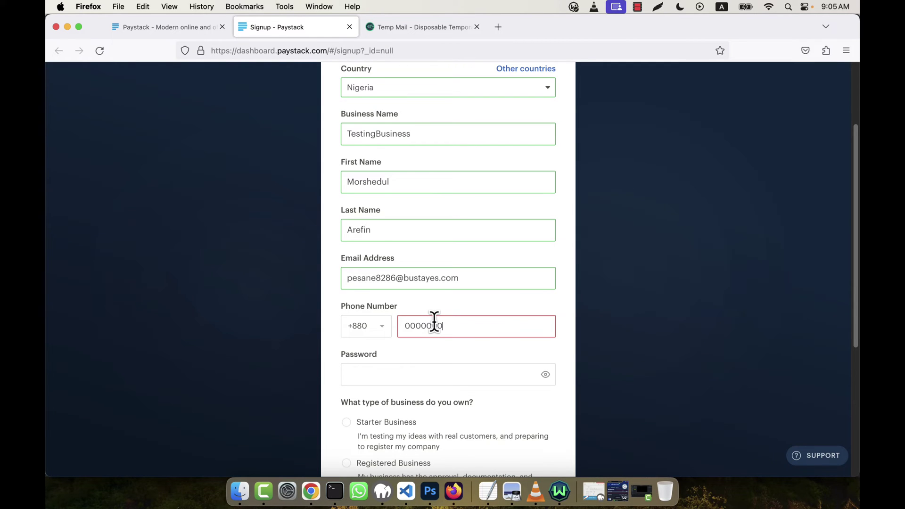
pyautogui.write('001')
# Set the account password, choose Starter Business and 'Yes, I am' developer, then create the account
pyautogui.scroll(-3, 434, 325)
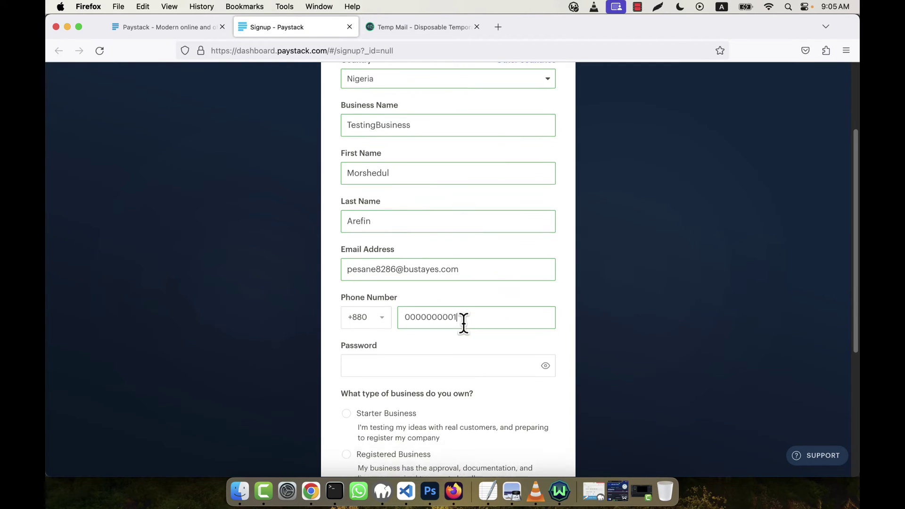
pyautogui.click(417, 326)
pyautogui.write('Tes')
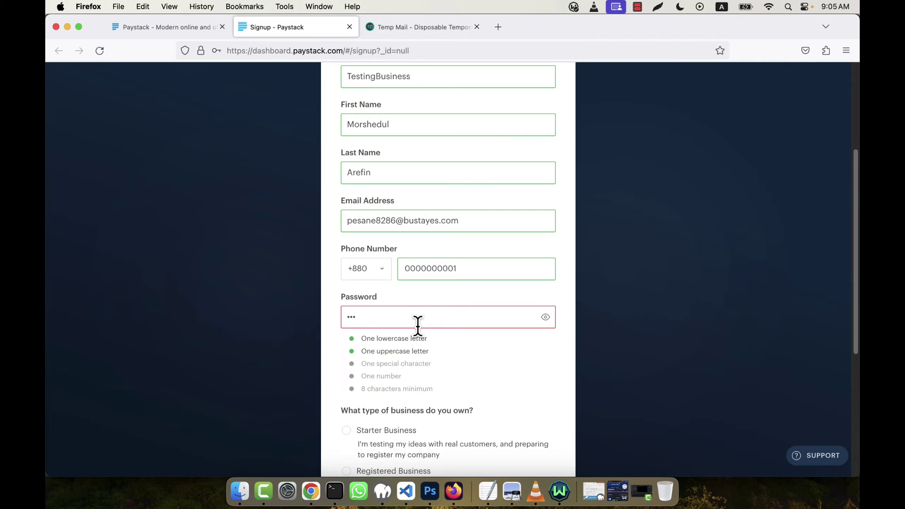
pyautogui.write('ter@123')
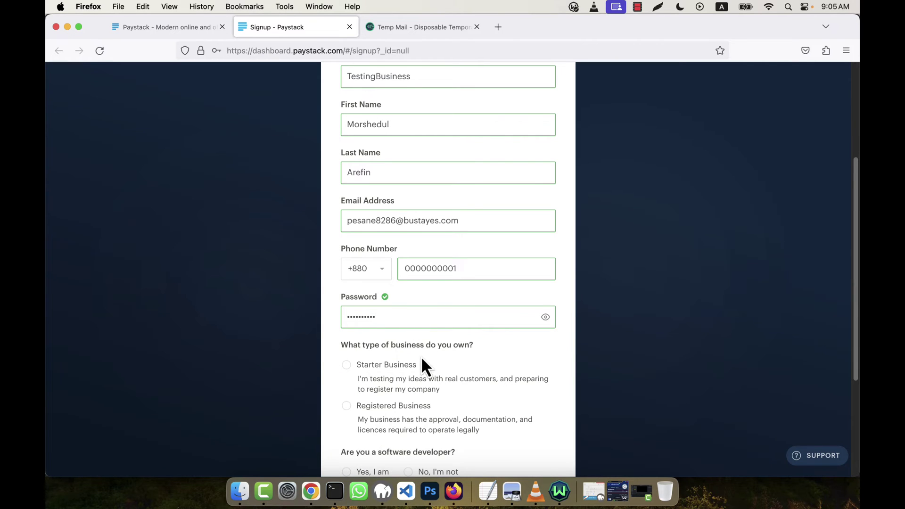
pyautogui.scroll(-2, 422, 360)
pyautogui.click(397, 324)
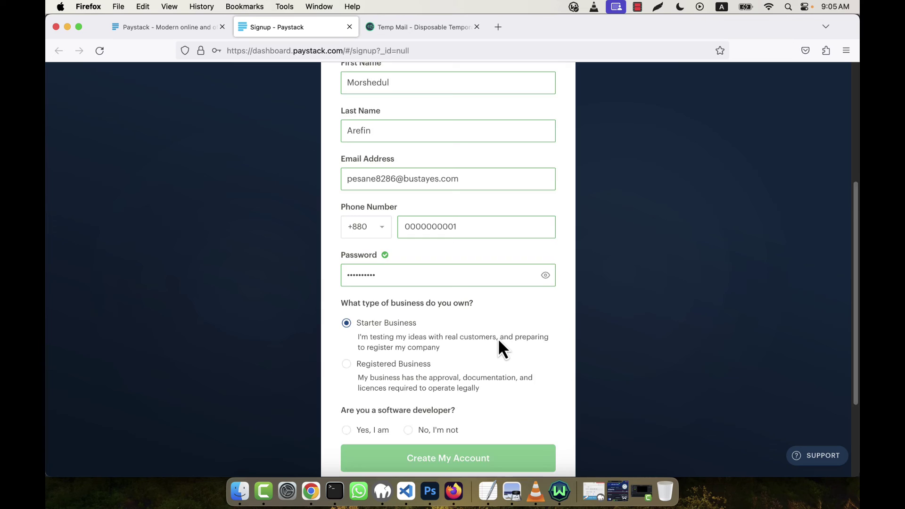
pyautogui.scroll(-3, 499, 340)
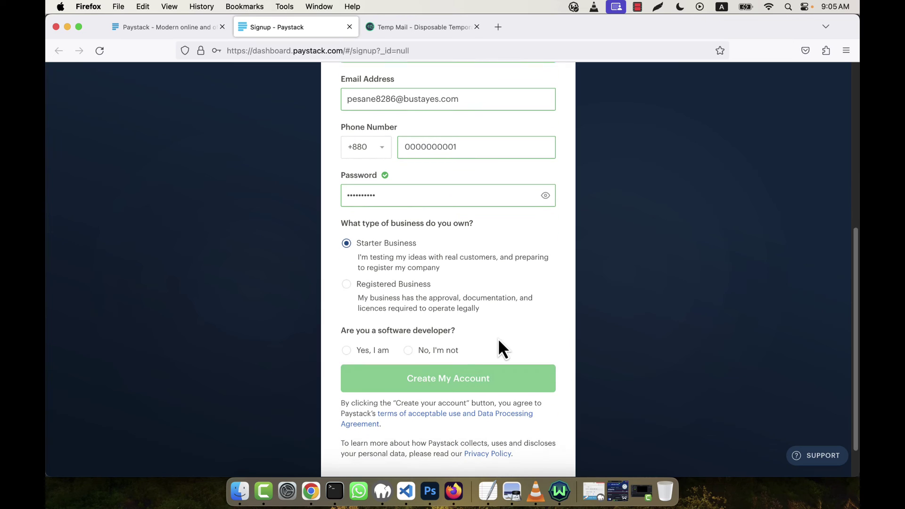
pyautogui.click(370, 350)
pyautogui.click(515, 383)
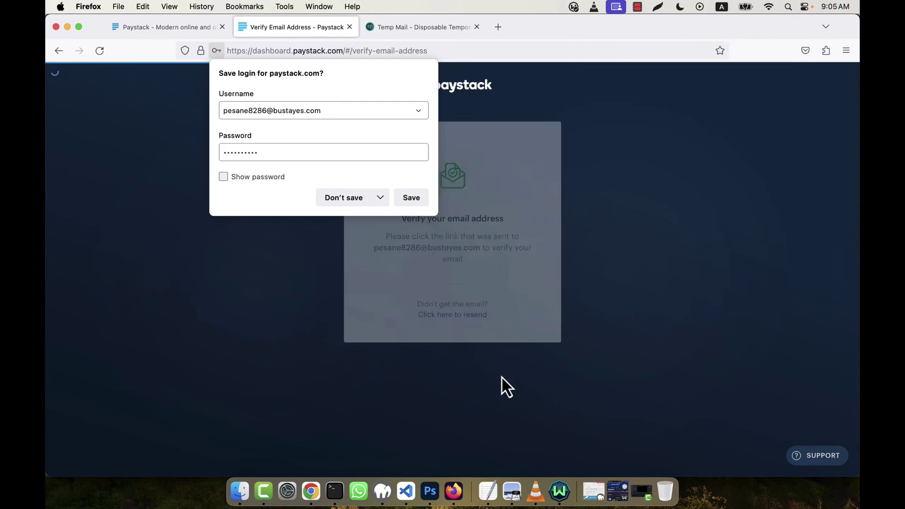
# Decline saving the login, then open the 'Verify your Paystack email' message in Temp Mail
pyautogui.click(357, 203)
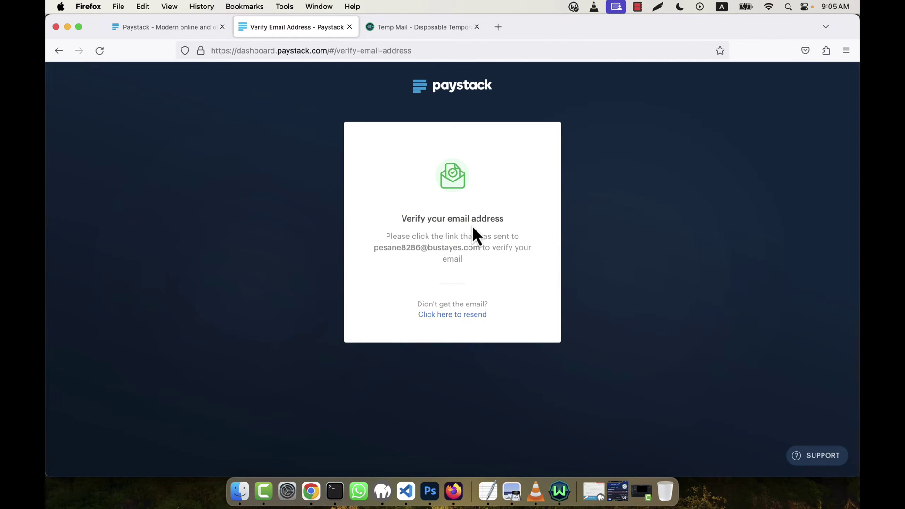
pyautogui.click(421, 27)
pyautogui.scroll(-2, 695, 251)
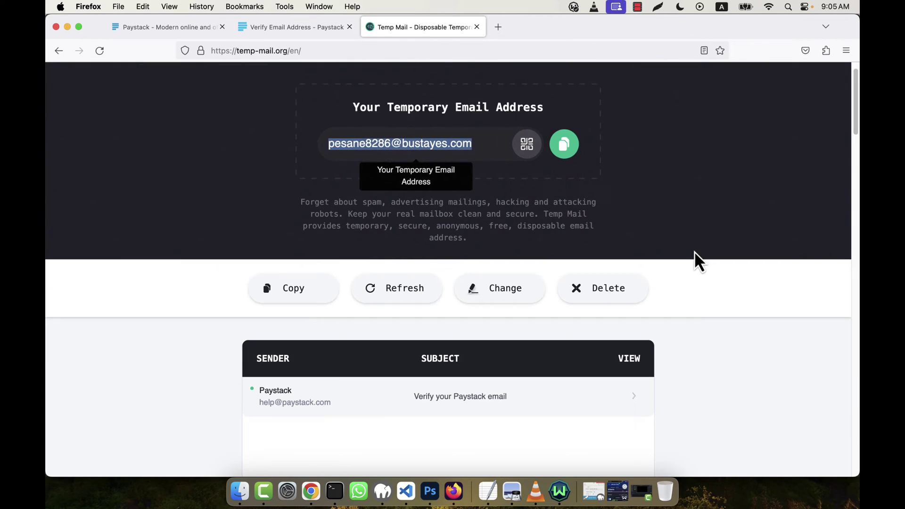
pyautogui.scroll(-2, 695, 250)
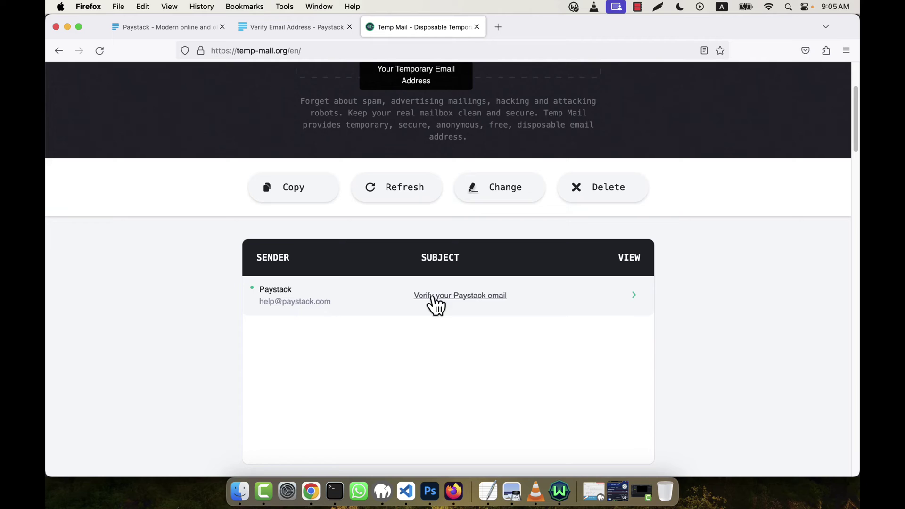
pyautogui.click(480, 298)
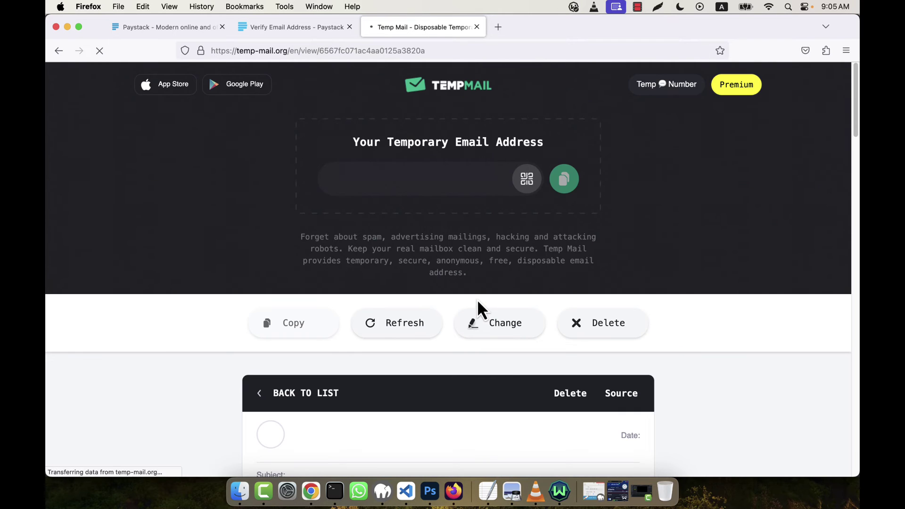
pyautogui.scroll(-6, 726, 321)
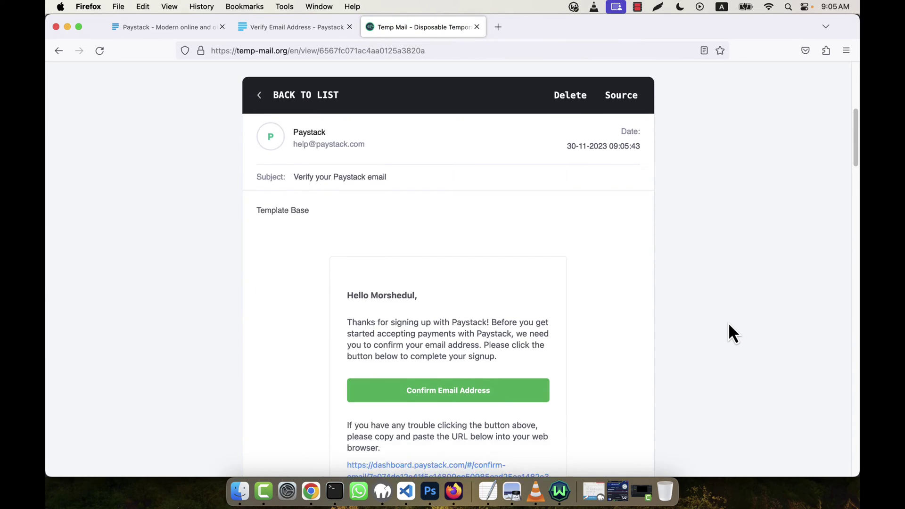
pyautogui.scroll(-4, 728, 322)
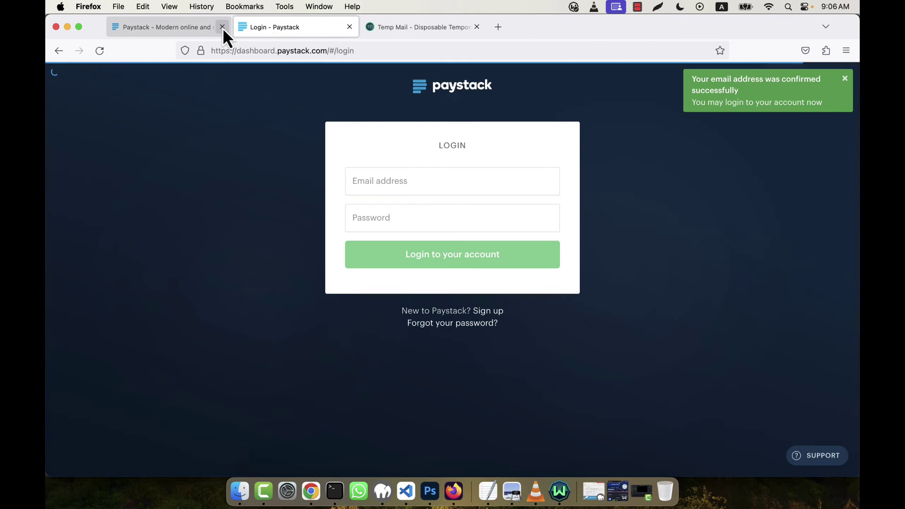
# Close the old signup tab and log in with the temporary email and account password, not saving it
pyautogui.click(223, 27)
pyautogui.click(420, 180)
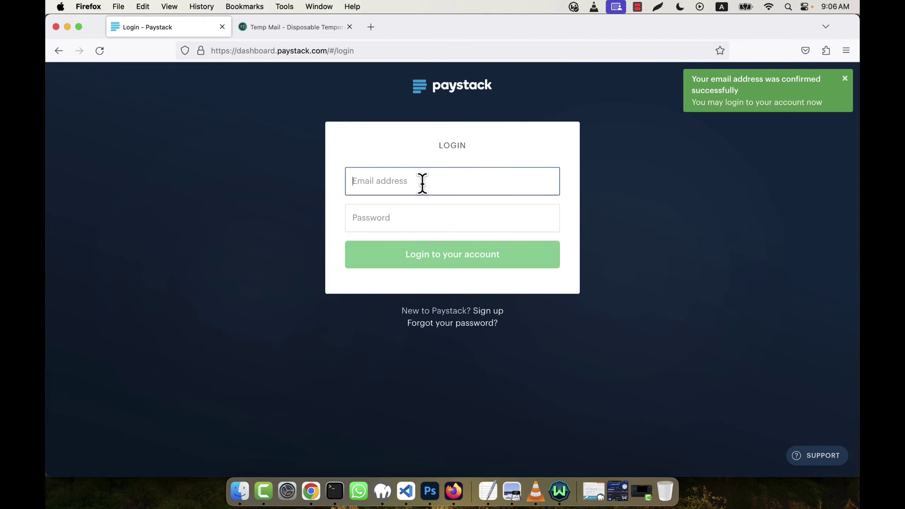
pyautogui.press('super+v')
pyautogui.press('Tab')
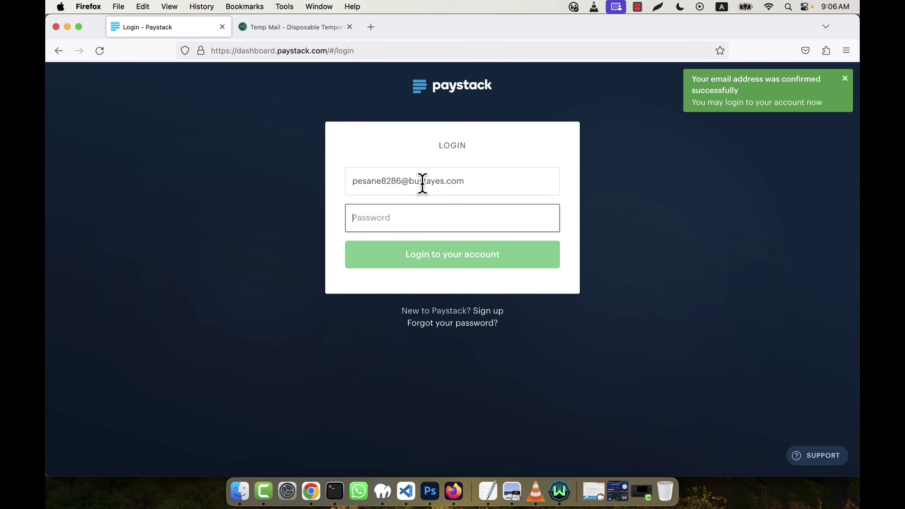
pyautogui.write('P')
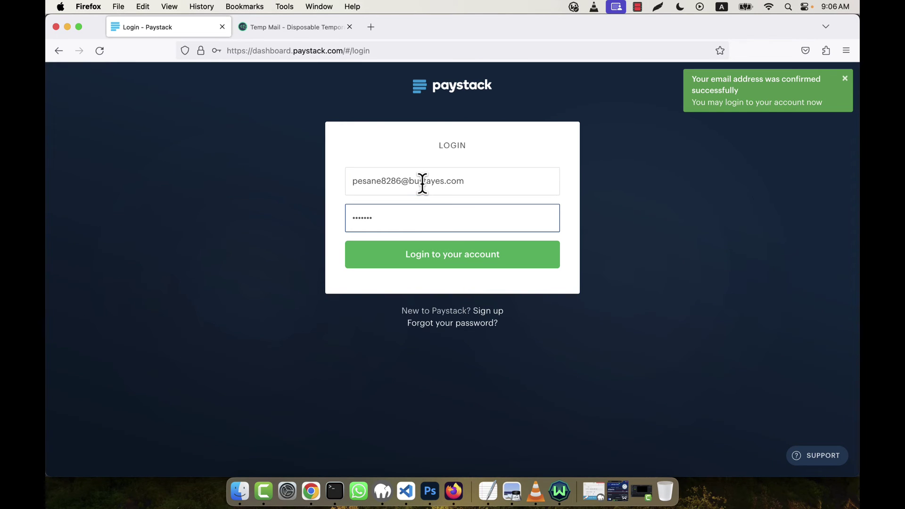
pyautogui.write('123')
pyautogui.press('Return')
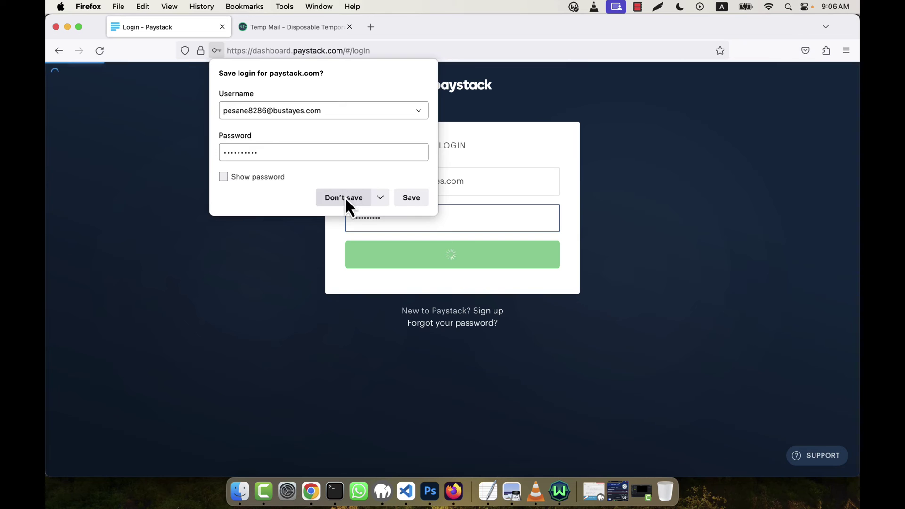
pyautogui.click(346, 198)
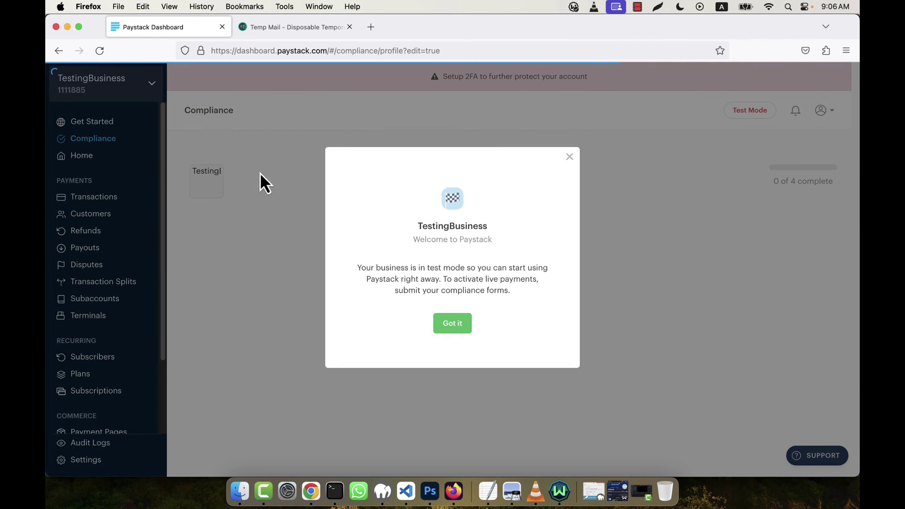
# Dismiss the welcome notice and copy the trading name TestingBusiness into Description
pyautogui.click(450, 330)
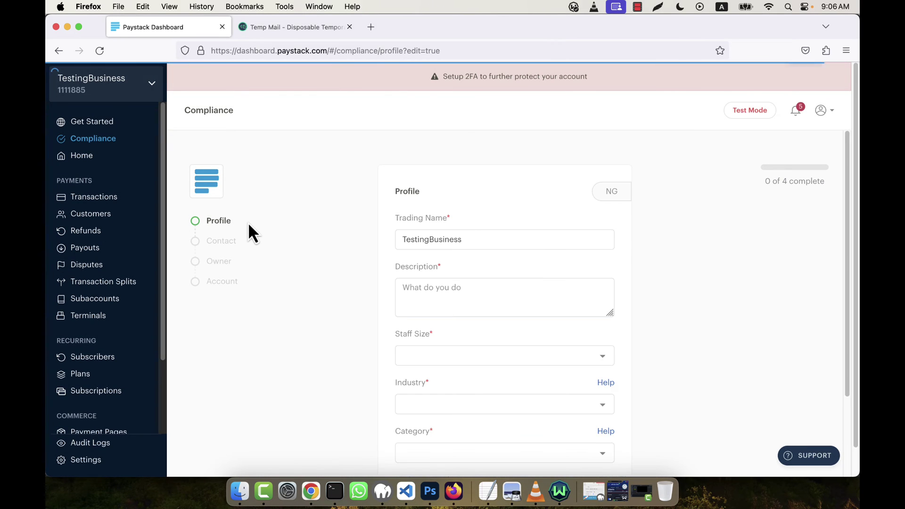
pyautogui.scroll(-3, 636, 268)
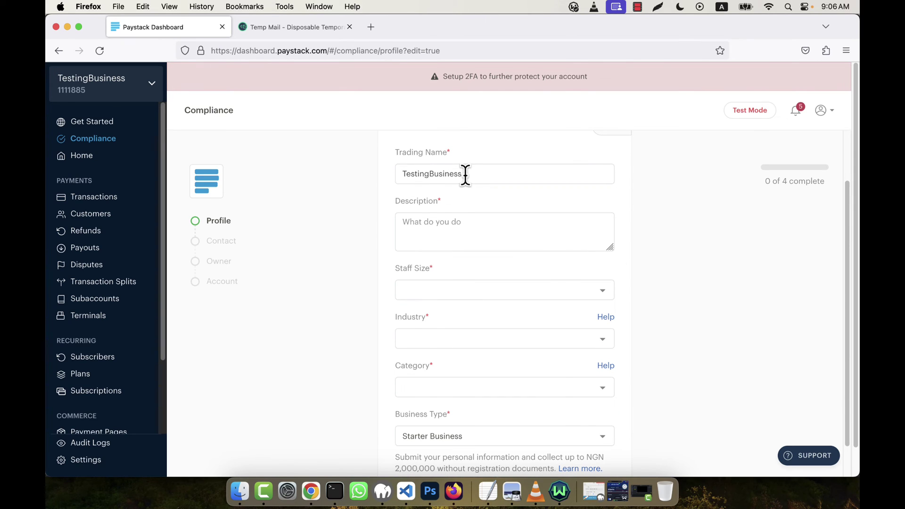
pyautogui.moveTo(465, 176); pyautogui.dragTo(297, 175)
pyautogui.press('super+c')
pyautogui.click(455, 220)
pyautogui.press('super+v')
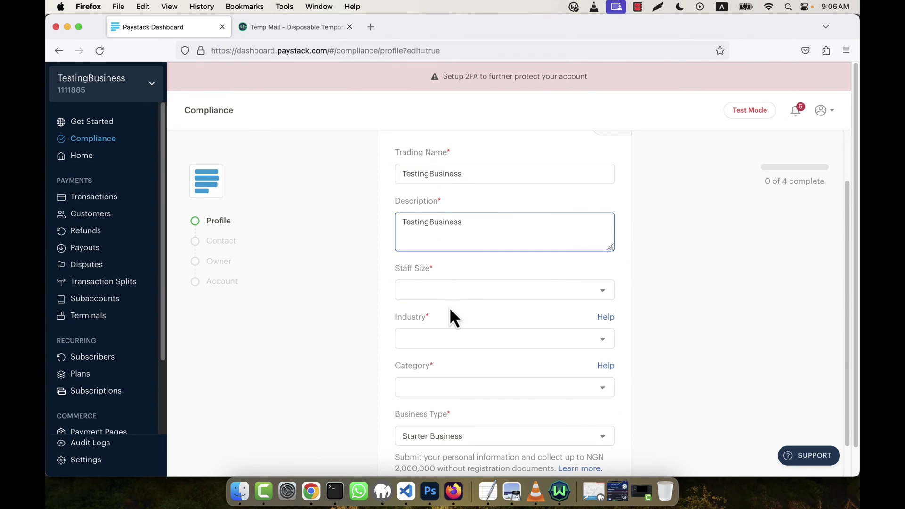
# Set staff size to 1 - 5 people and industry to Digital goods
pyautogui.click(414, 293)
pyautogui.click(426, 311)
pyautogui.click(442, 338)
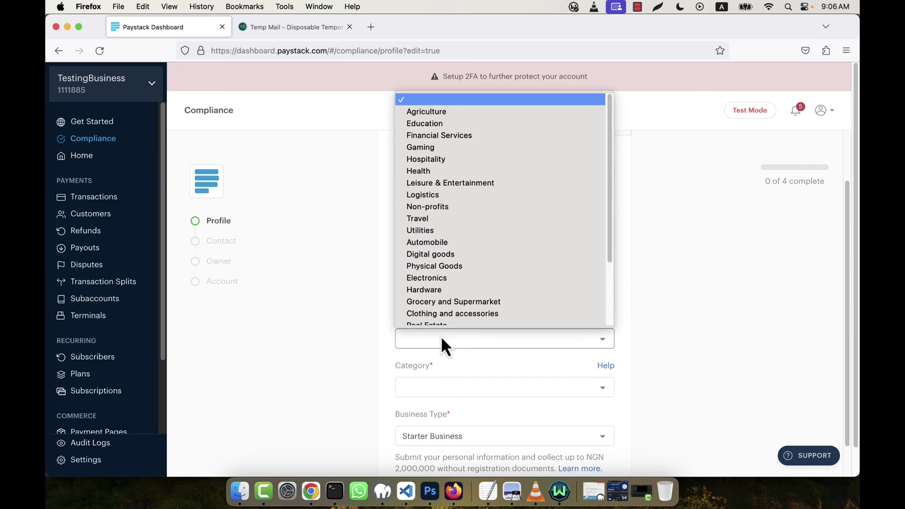
pyautogui.scroll(-3, 469, 282)
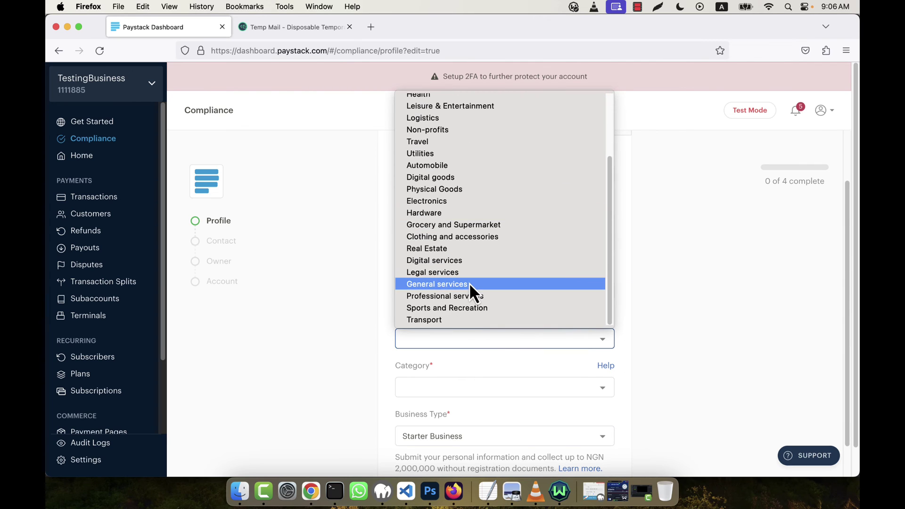
pyautogui.click(438, 177)
pyautogui.scroll(-2, 583, 360)
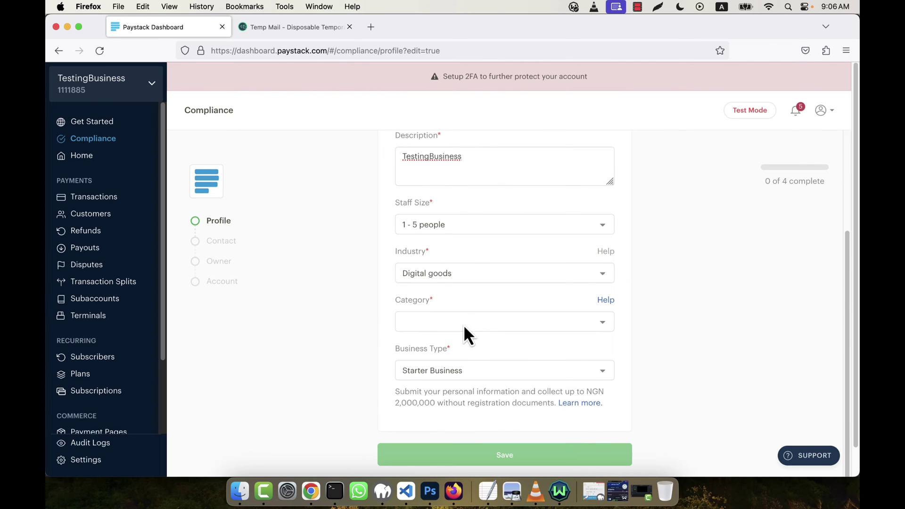
# Set the category to Digital - software applications and save the profile
pyautogui.click(465, 327)
pyautogui.click(453, 376)
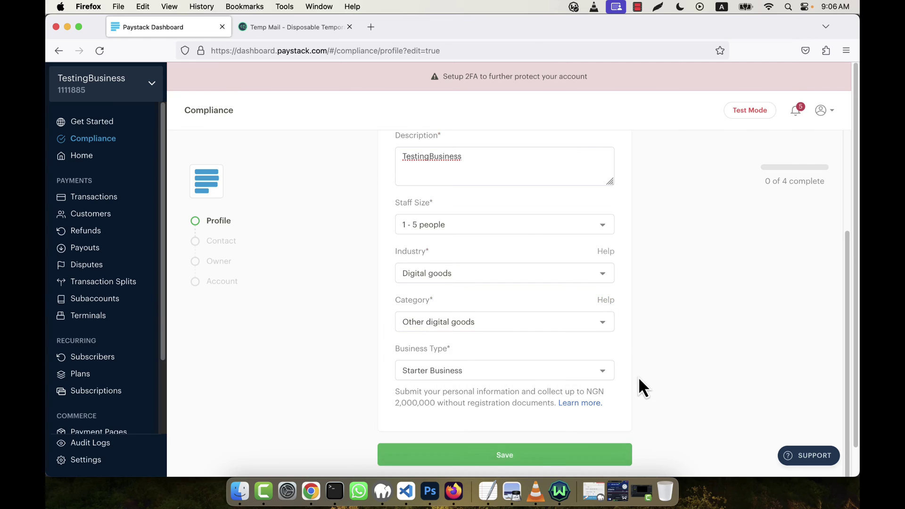
pyautogui.scroll(-1, 640, 380)
pyautogui.click(471, 319)
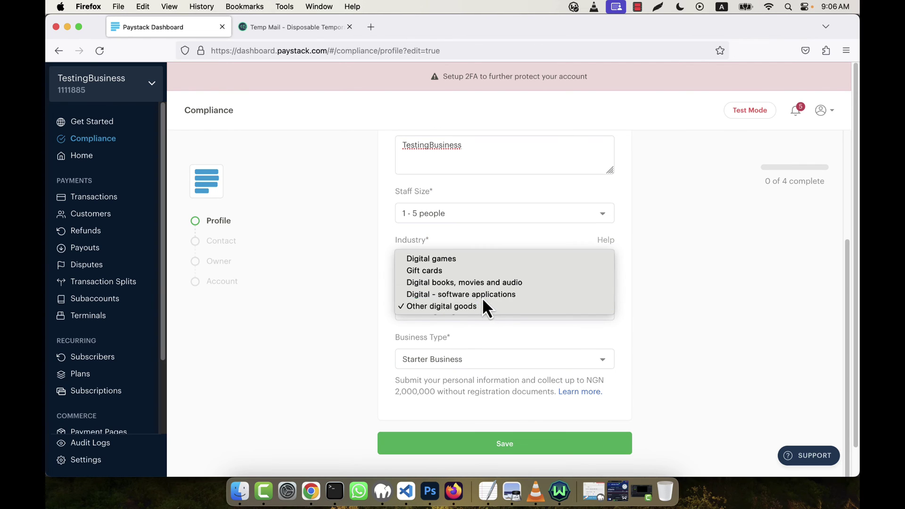
pyautogui.click(481, 295)
pyautogui.scroll(-1, 695, 354)
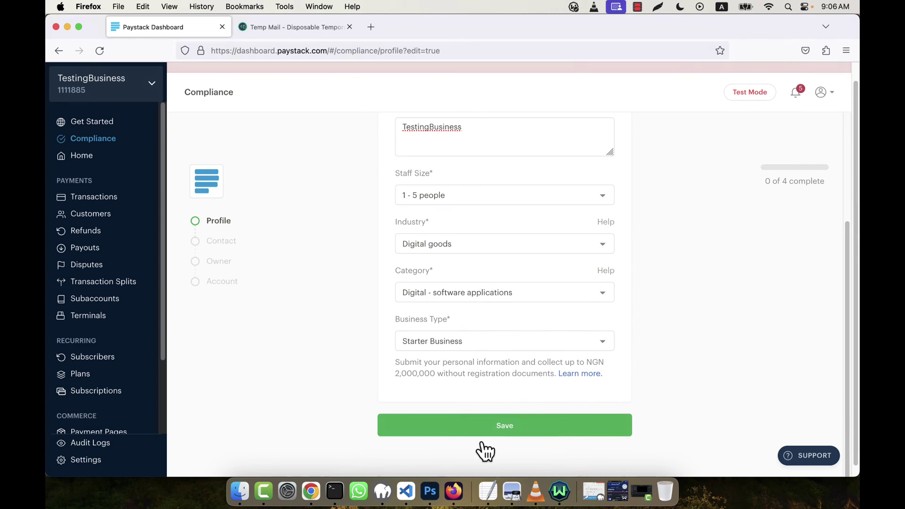
pyautogui.click(515, 416)
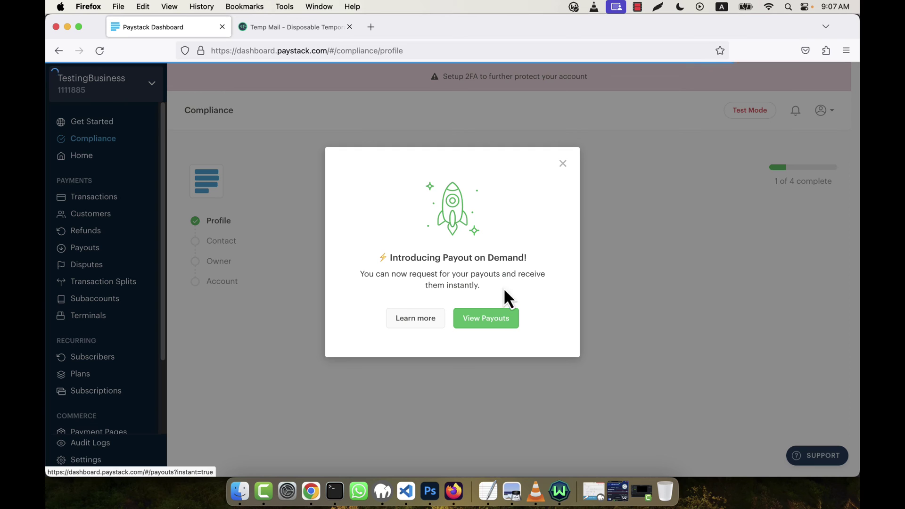
# Visit Payouts, dismiss the Virtual Terminal notice, and open Settings > API Keys & Webhooks
pyautogui.click(498, 321)
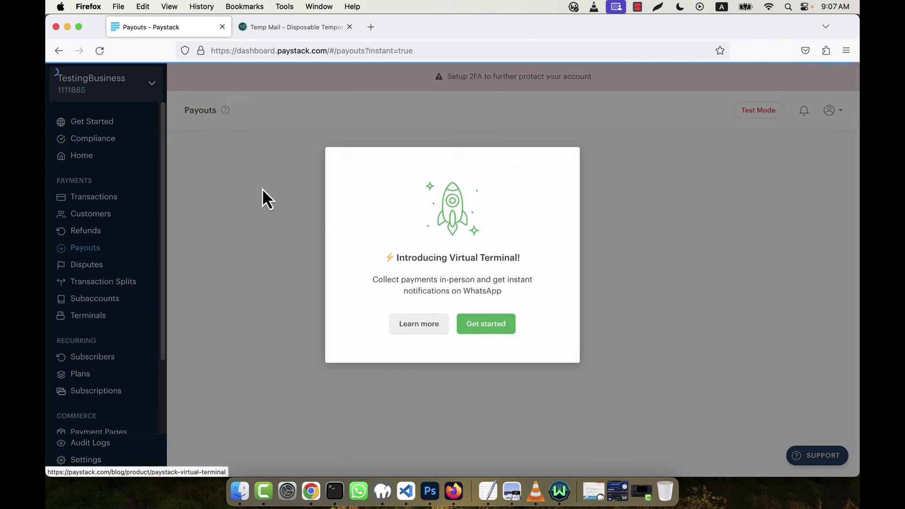
pyautogui.click(502, 320)
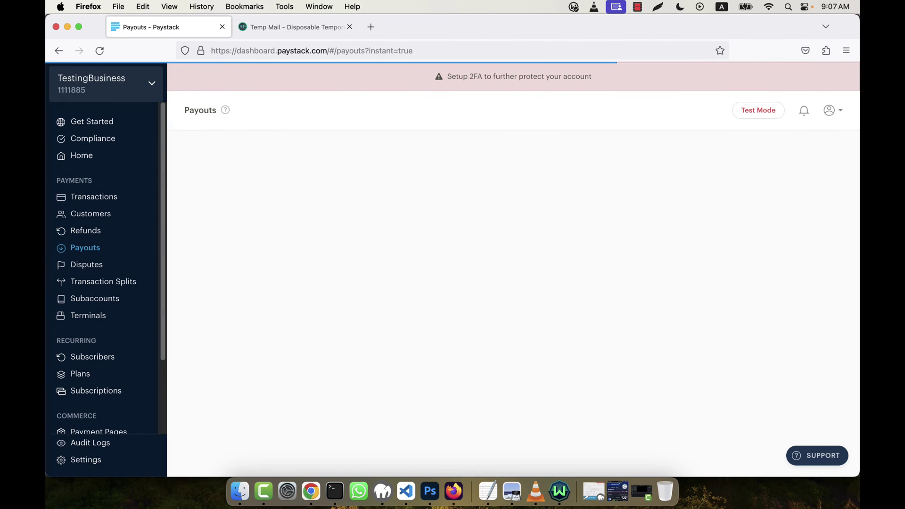
pyautogui.scroll(-3, 112, 351)
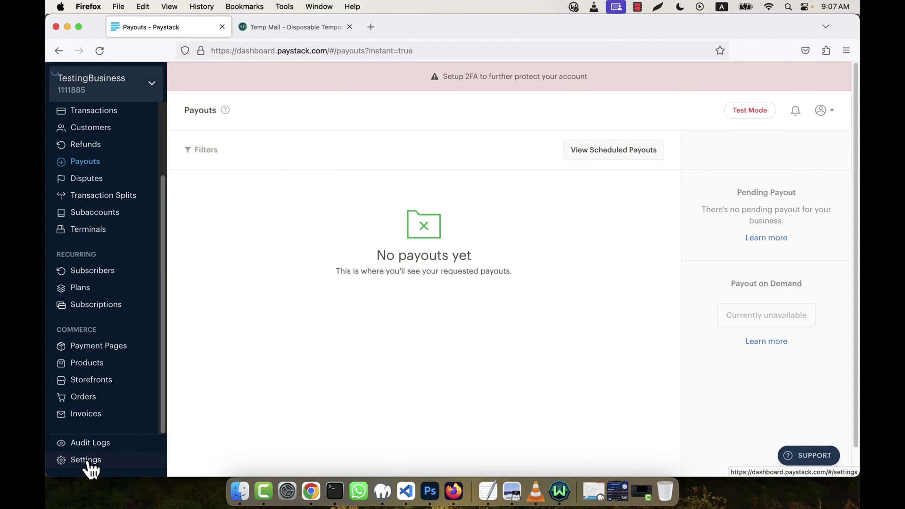
pyautogui.click(88, 462)
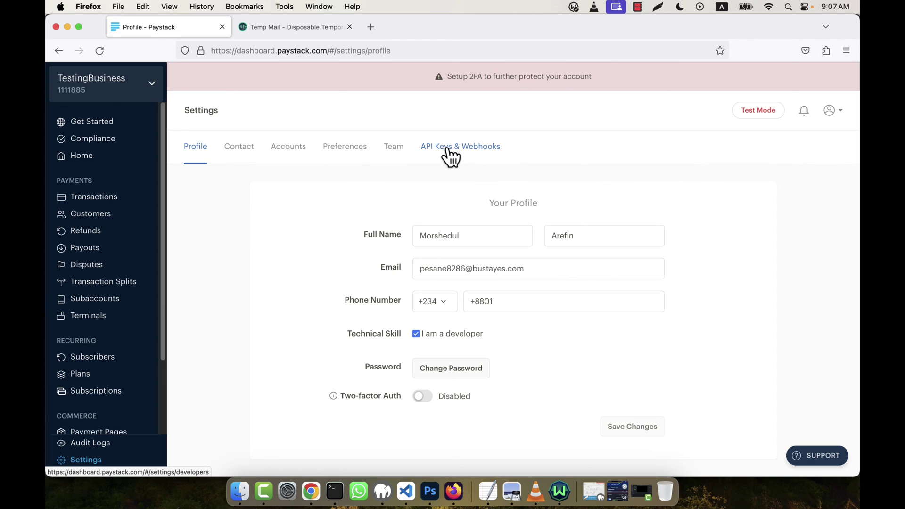
pyautogui.click(447, 149)
pyautogui.scroll(-3, 608, 191)
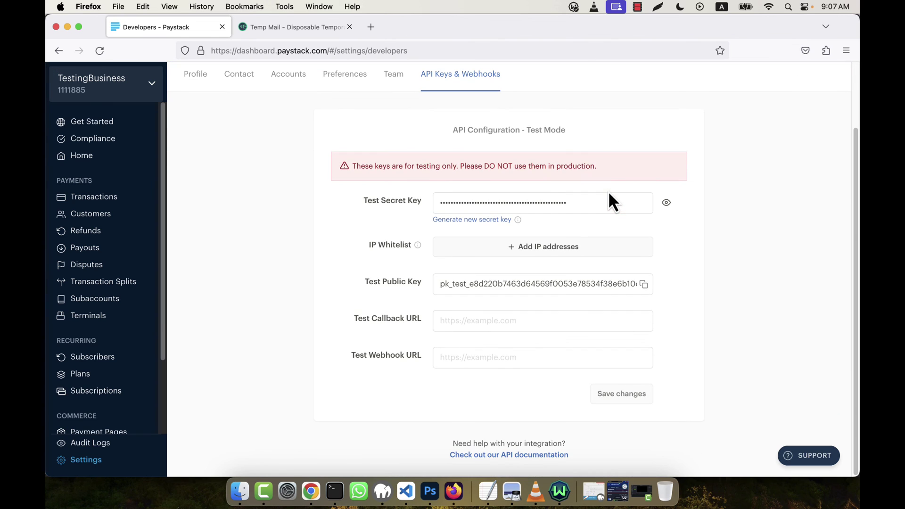